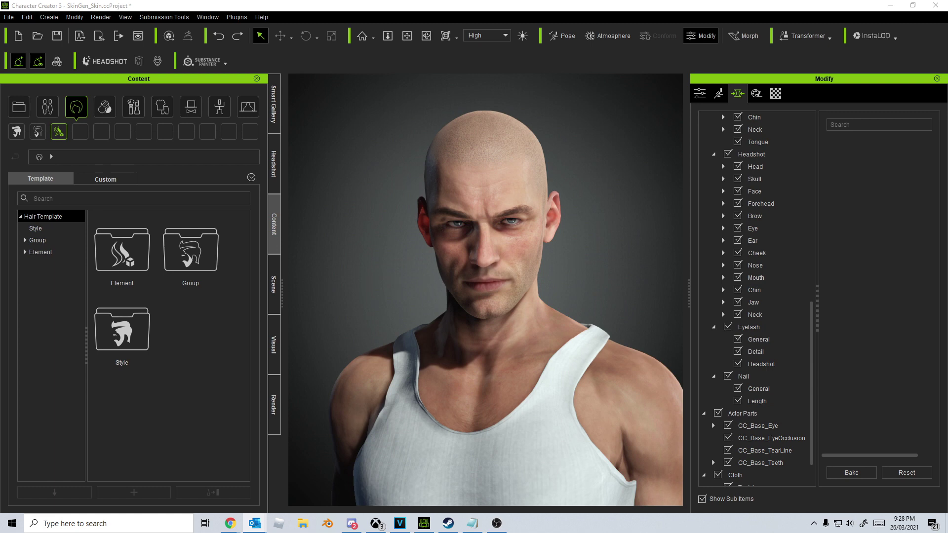
Browse the beard group templates in the Beard & Brows Builder folder
double_click(40, 252)
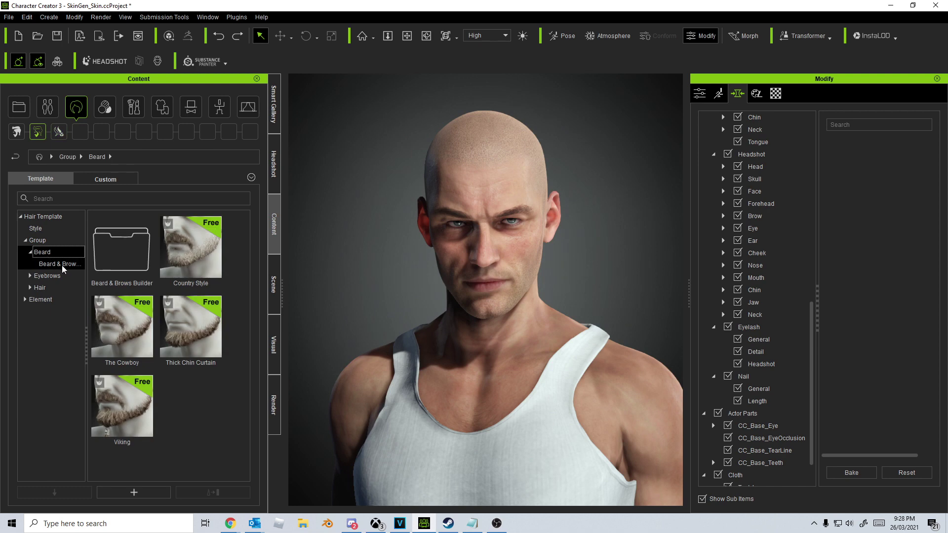
click(61, 265)
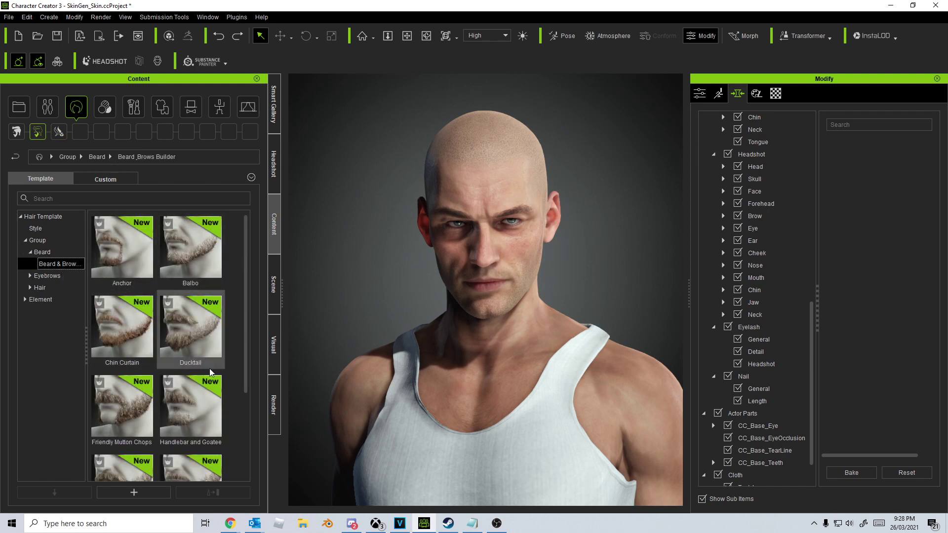
drag(248, 292, 251, 368)
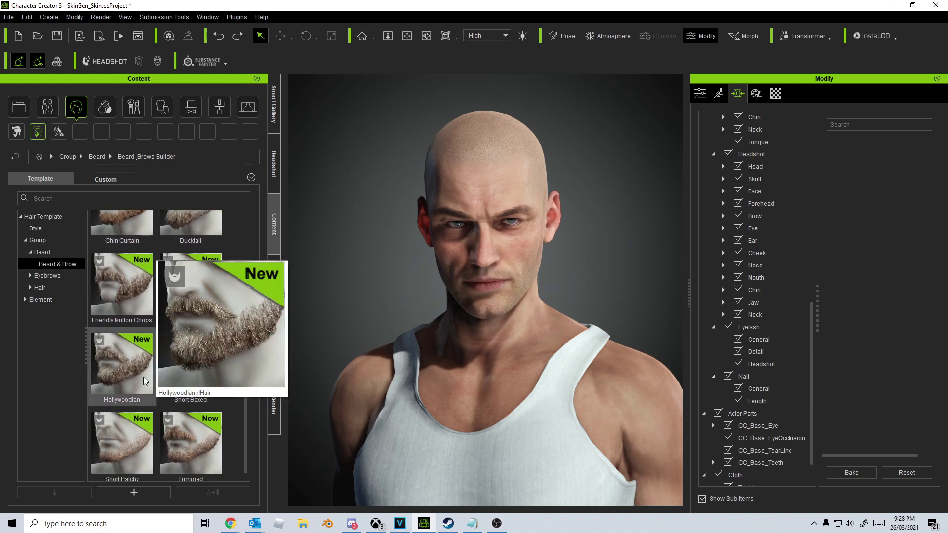
Try the Hollywoodian beard on the character and view the head from the side
double_click(128, 375)
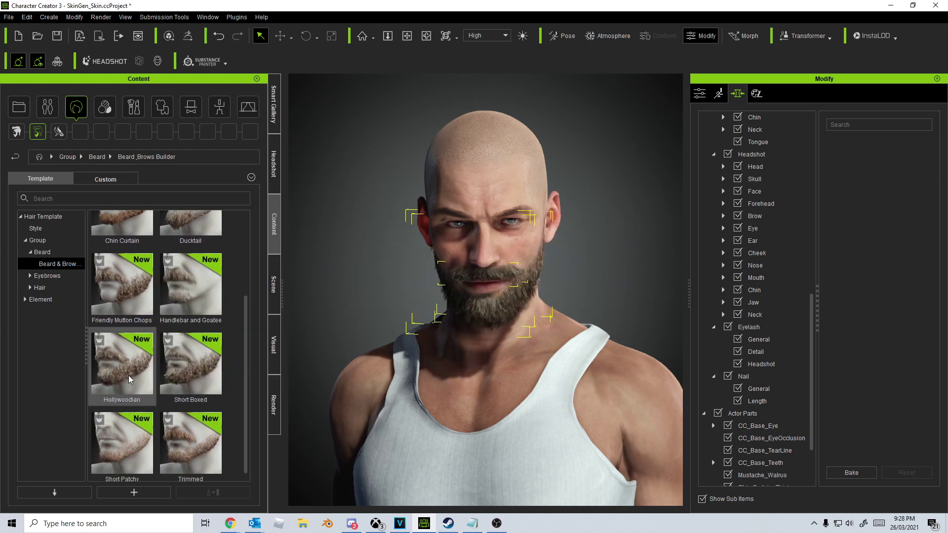
drag(130, 379, 451, 335)
right_drag(390, 308, 526, 301)
scroll(519, 292, up, 3)
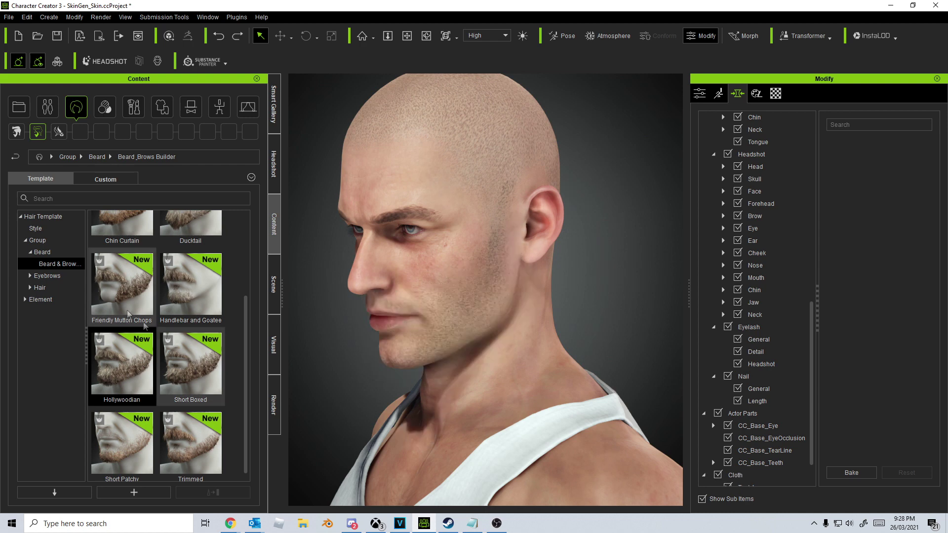
Apply the Friendly Mutton Chops beard to the character and check it from the front and side
double_click(120, 296)
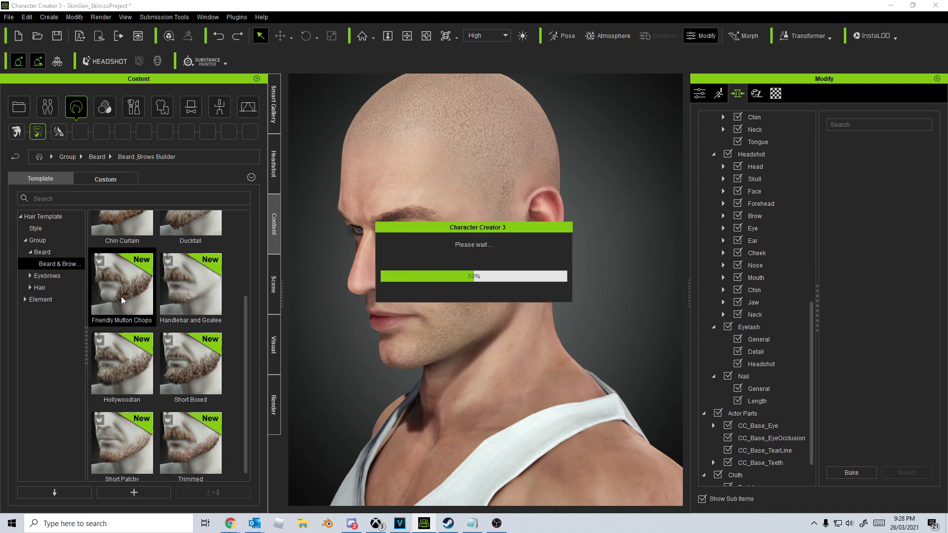
right_drag(444, 332, 523, 332)
middle_drag(552, 336, 568, 308)
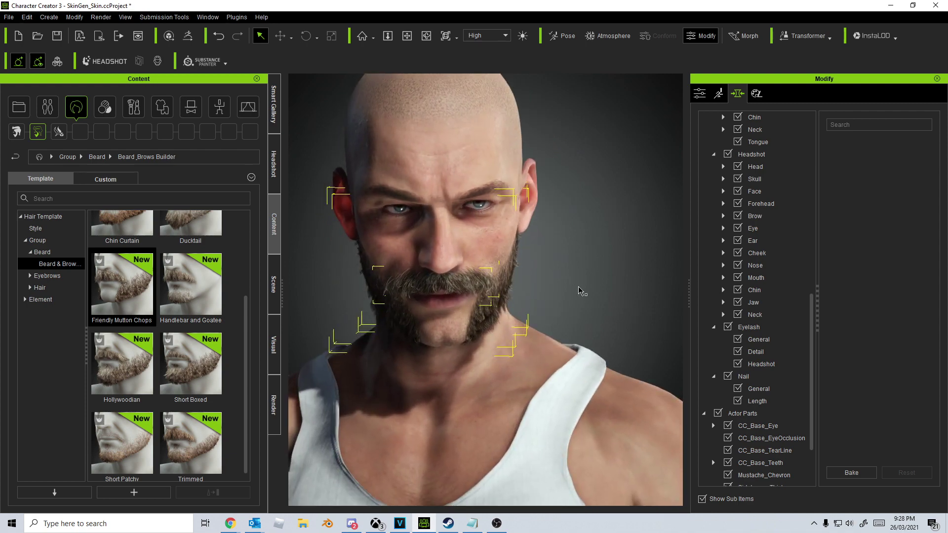
right_drag(578, 290, 404, 330)
middle_drag(460, 251, 470, 319)
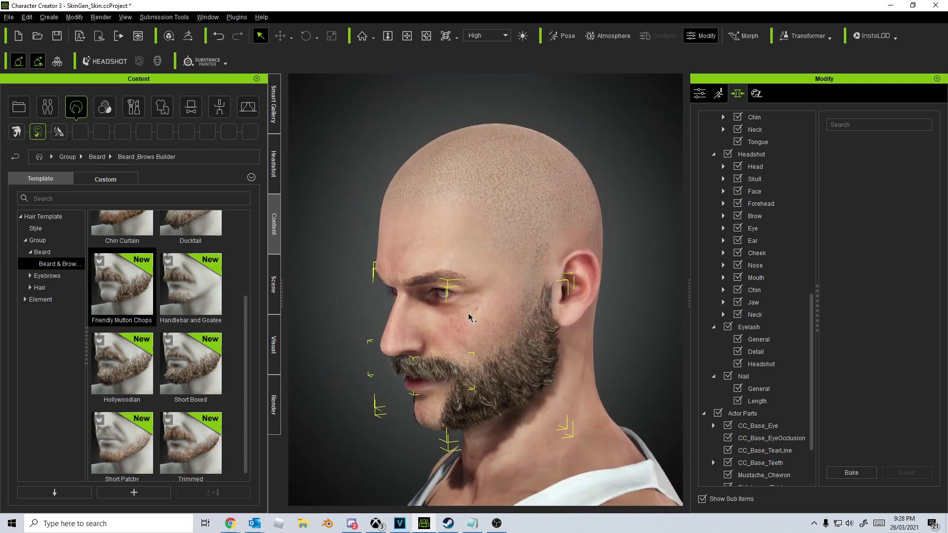
Apply the Male_Sword eyebrows from the Beard & Brows Builder eyebrow templates to the character
click(30, 275)
click(57, 288)
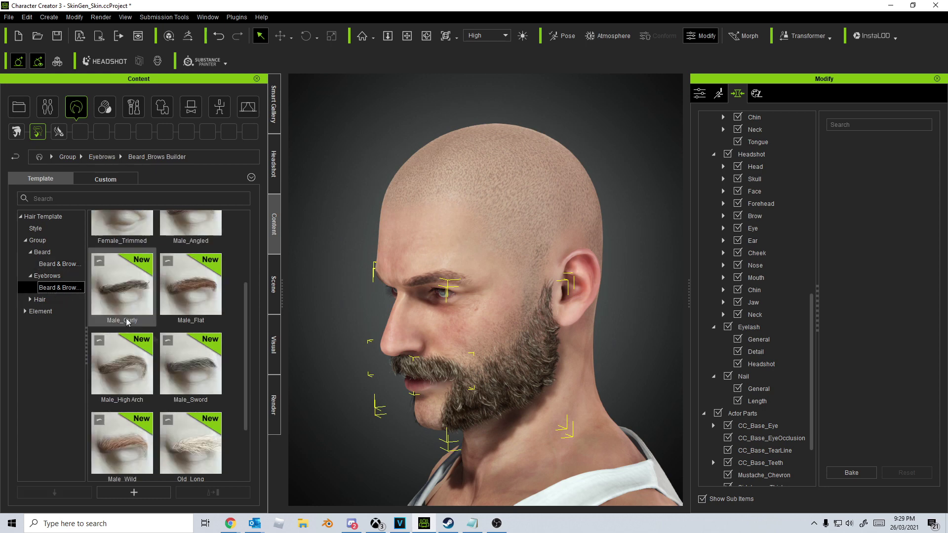
drag(245, 375, 248, 443)
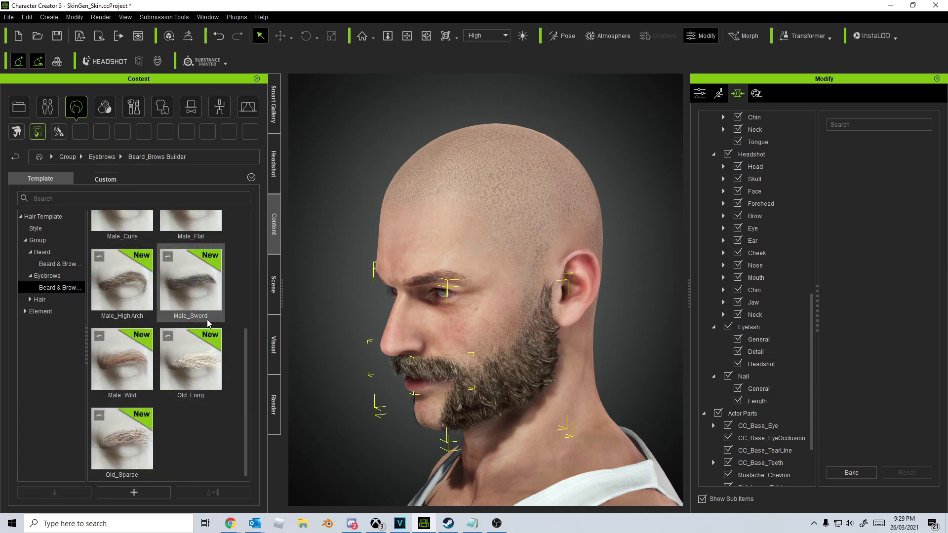
double_click(194, 291)
right_drag(493, 292, 558, 315)
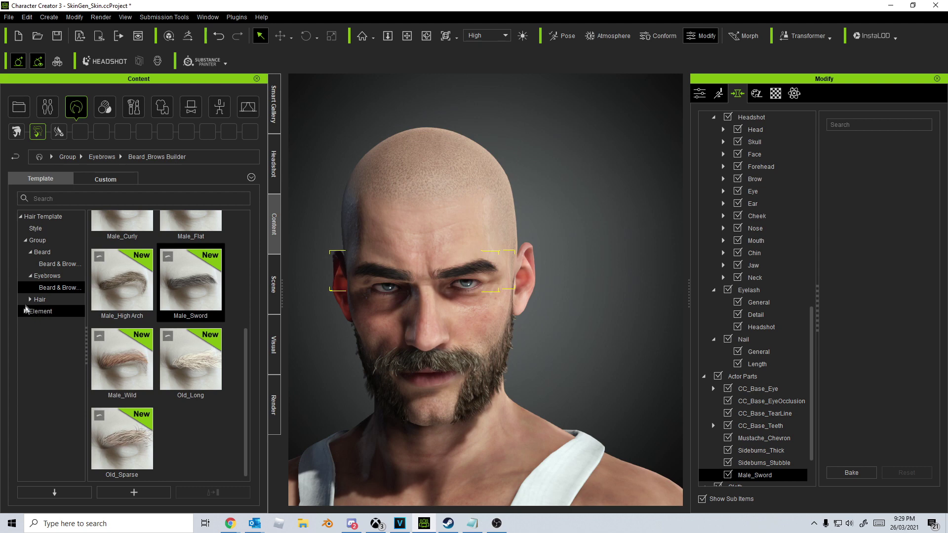
Browse the hair group templates in the Prime Hairstyles folder
click(41, 299)
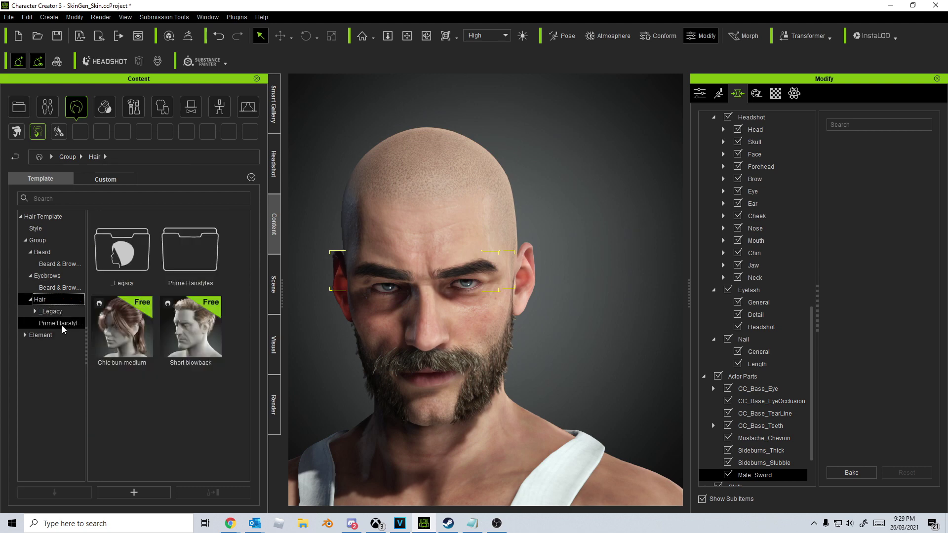
click(57, 323)
scroll(248, 291, down, 1)
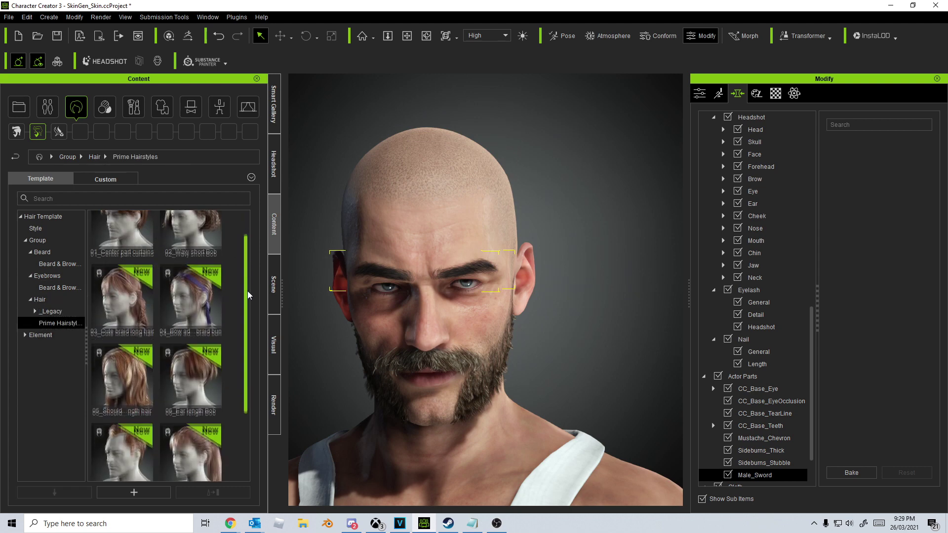
scroll(248, 295, down, 3)
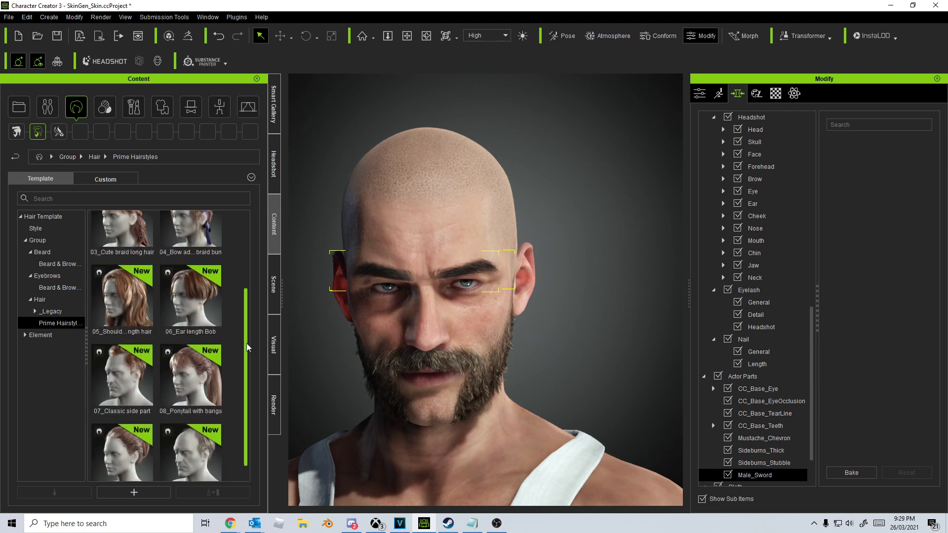
Try the 10_Male pattern bald hairstyle on the character and view it with the upper body
double_click(195, 447)
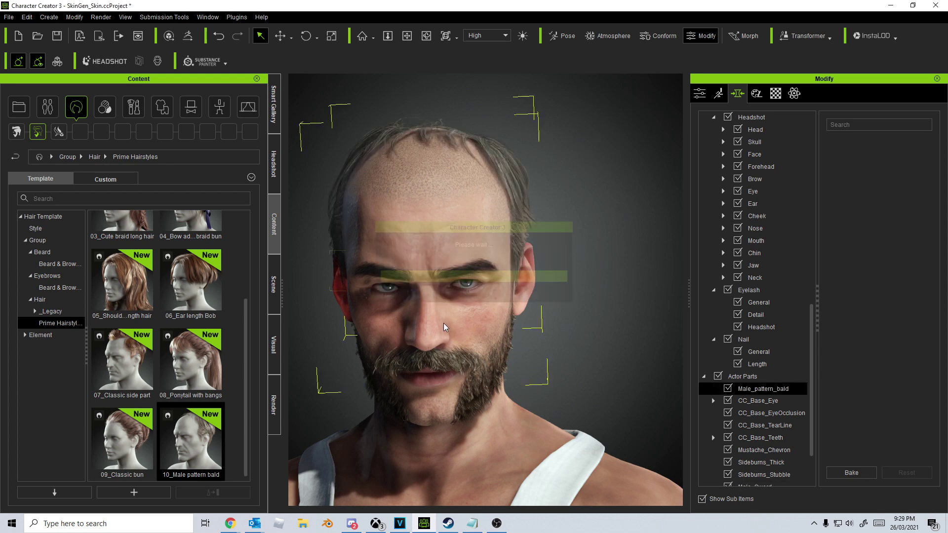
right_drag(444, 323, 387, 415)
scroll(408, 382, down, 4)
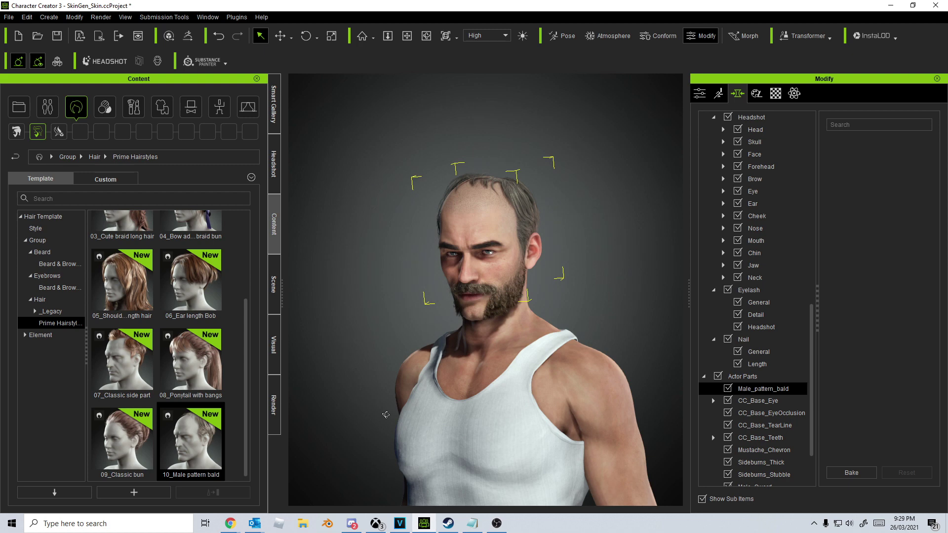
right_drag(387, 415, 359, 381)
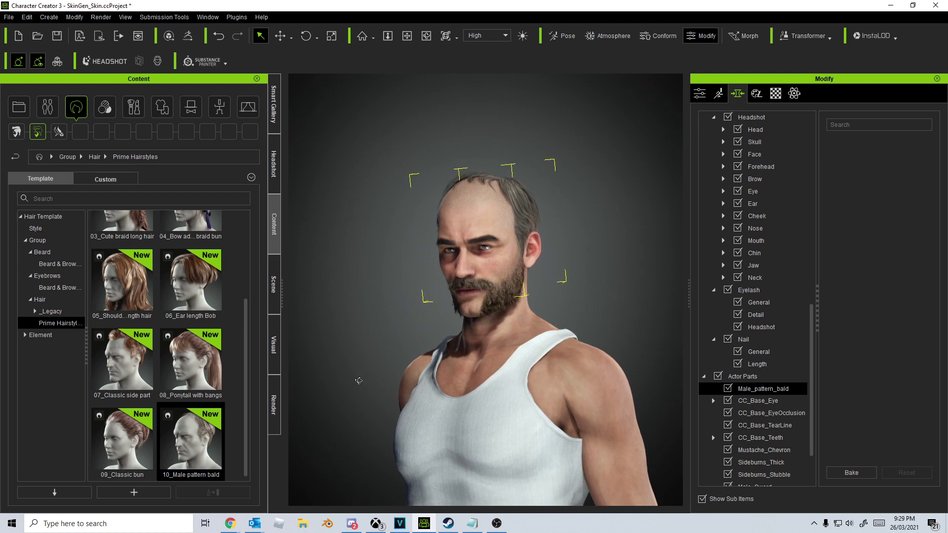
Apply the 01_Center part curtains hairstyle to the bald head and check it from the front and side
scroll(249, 337, up, 5)
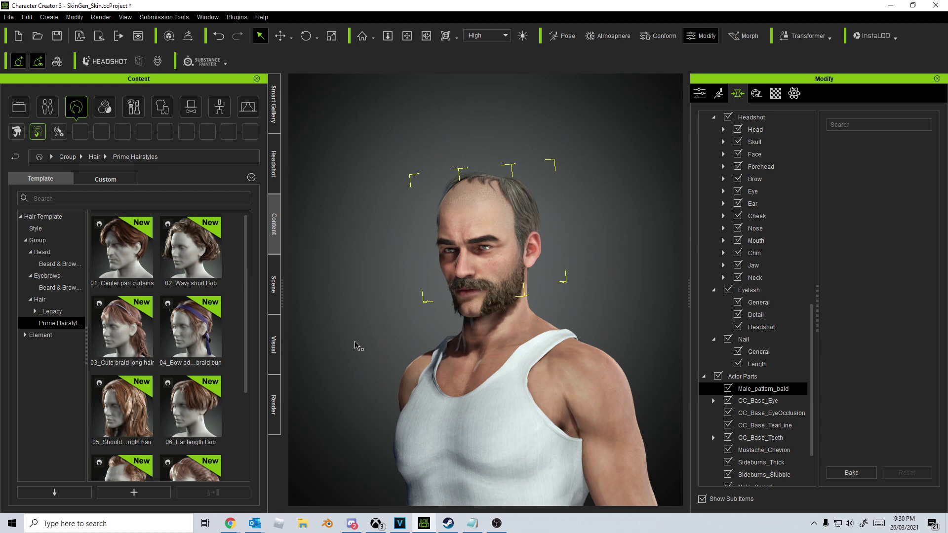
right_drag(346, 341, 537, 318)
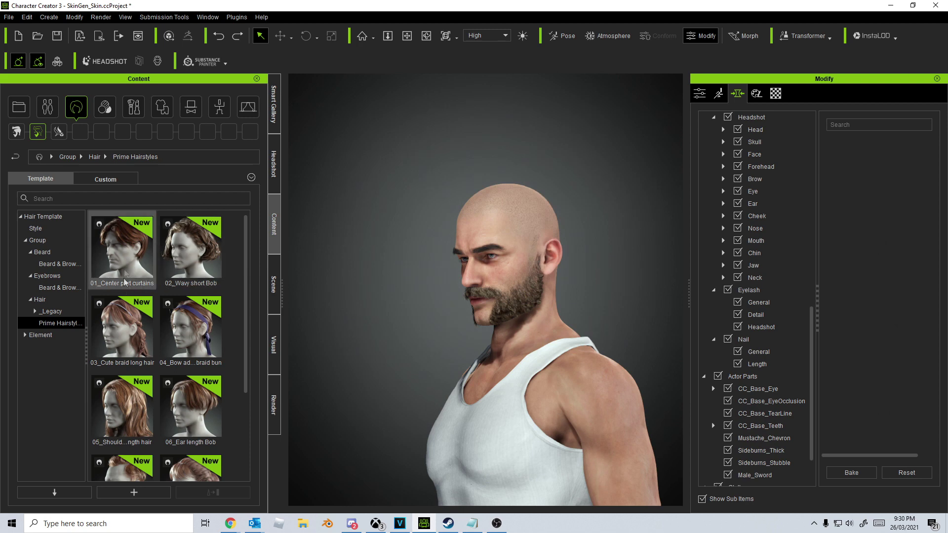
double_click(123, 265)
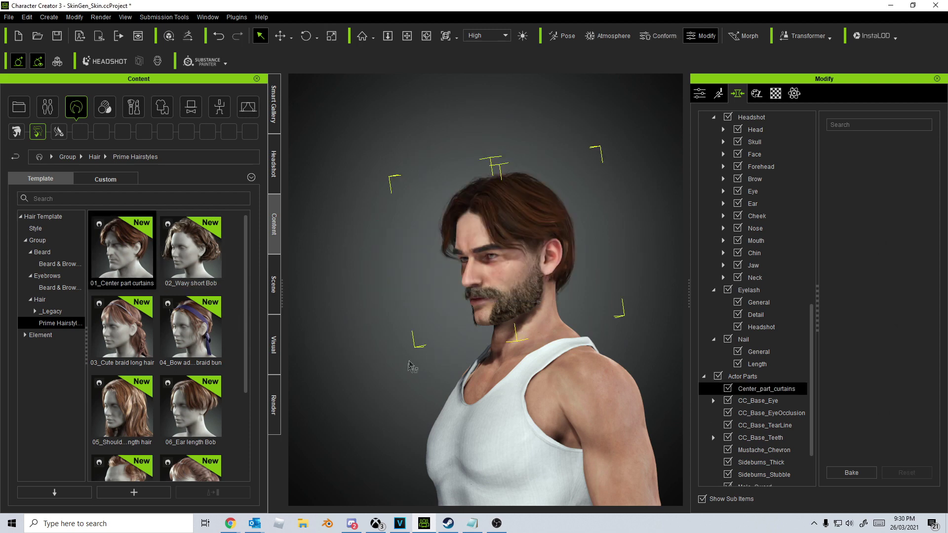
right_drag(409, 366, 544, 281)
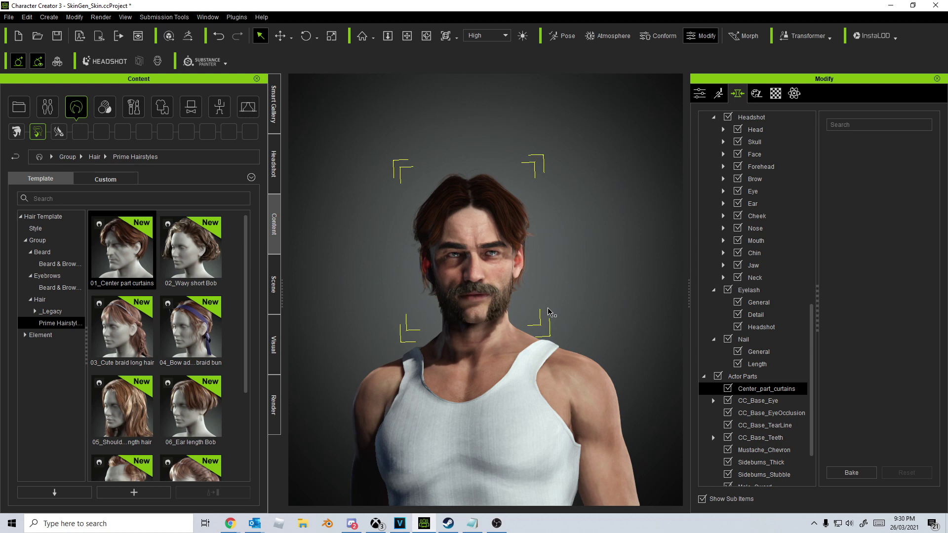
right_drag(549, 312, 340, 347)
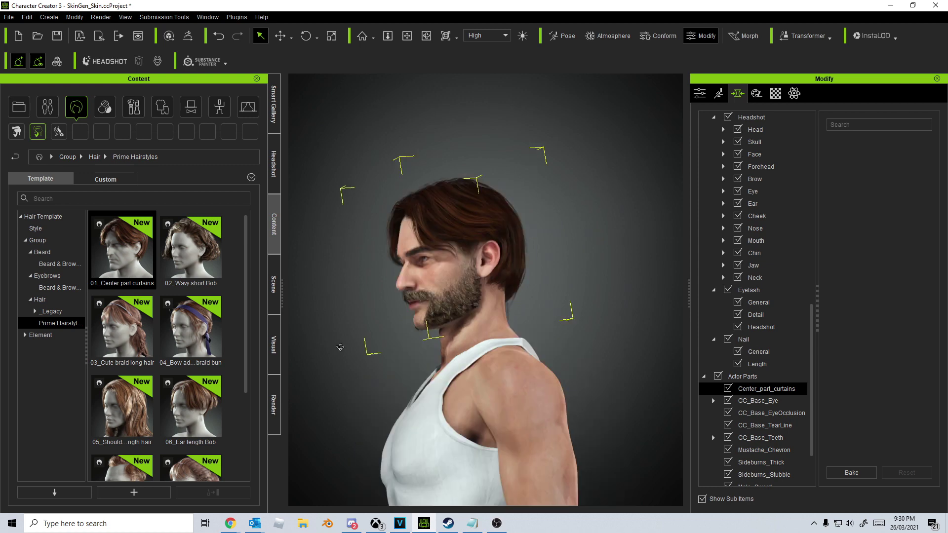